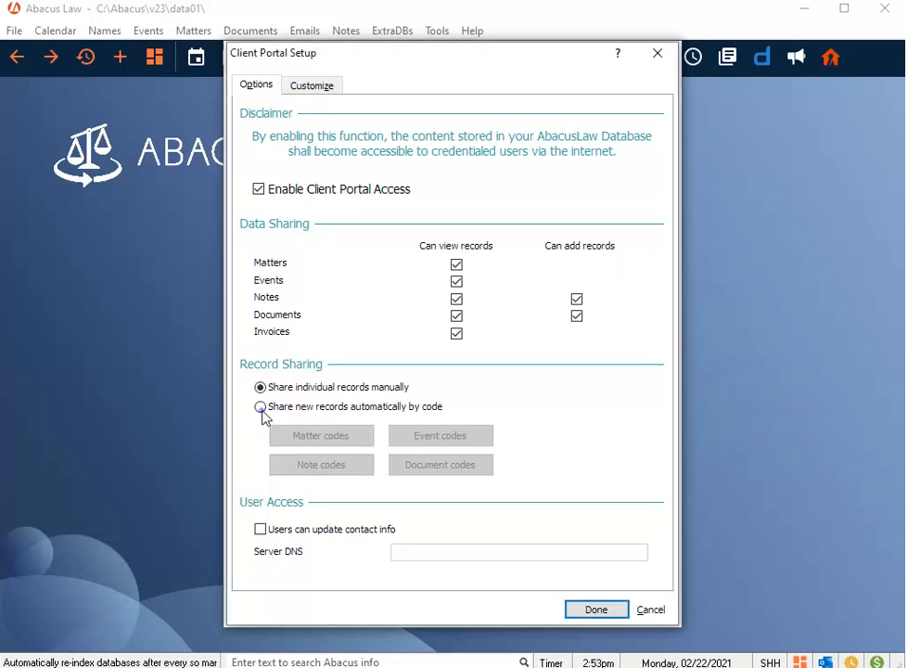
Share new records automatically by code and auto-share new matters with the case codes ADM, ADR and ANT
left_click(261, 407)
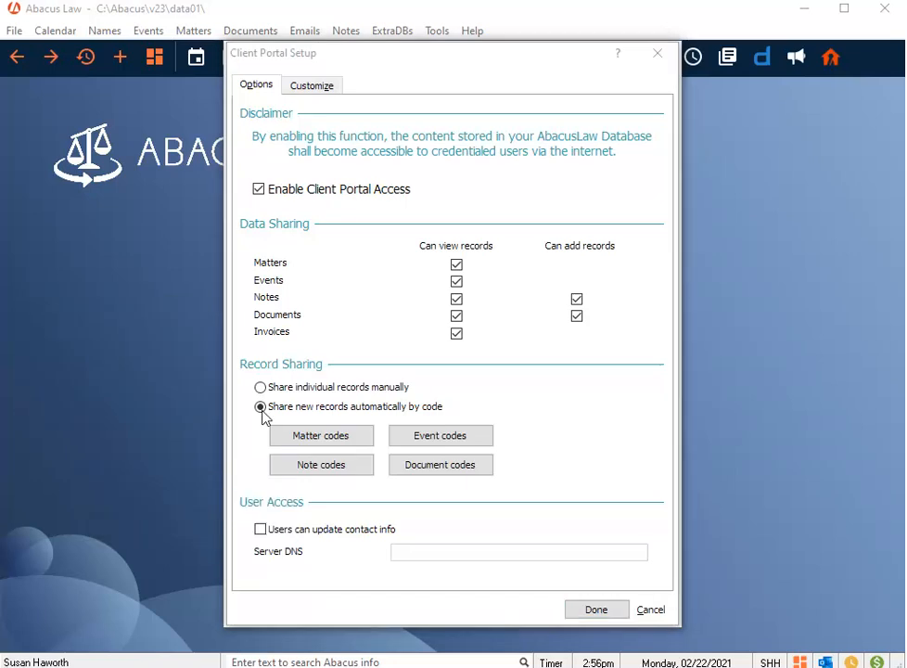
left_click(343, 436)
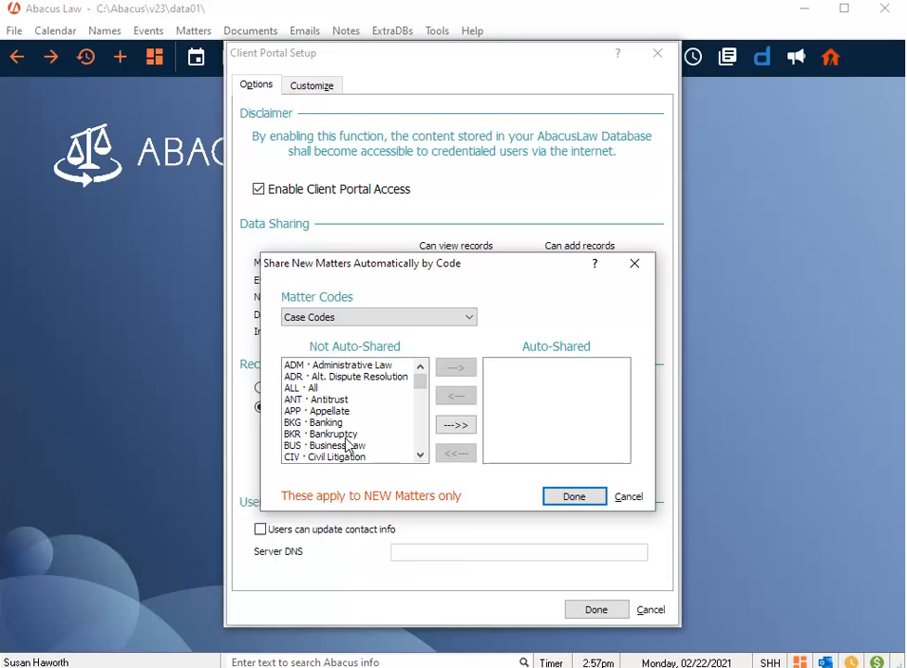
left_click(340, 367)
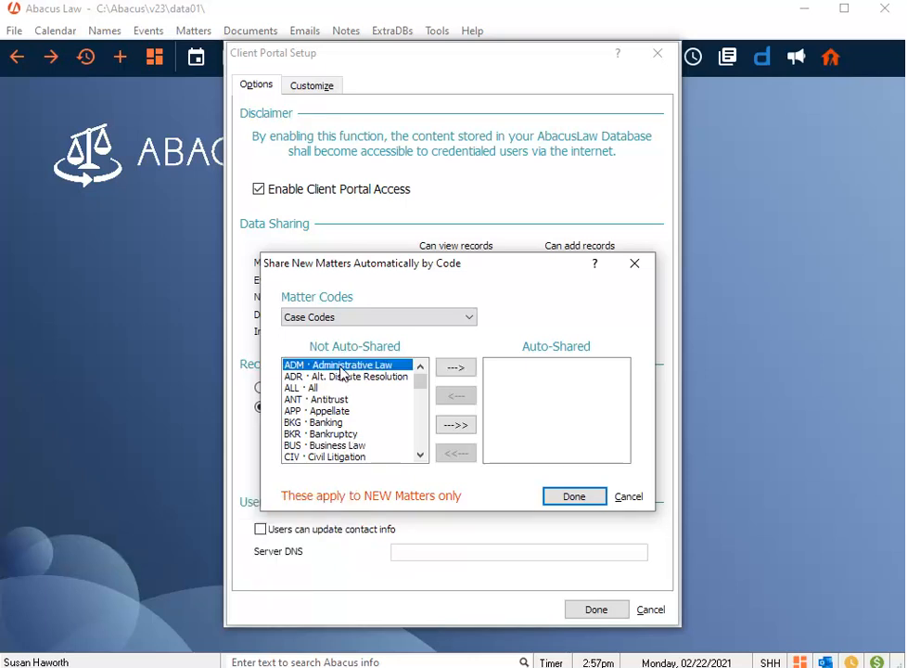
left_click(456, 369)
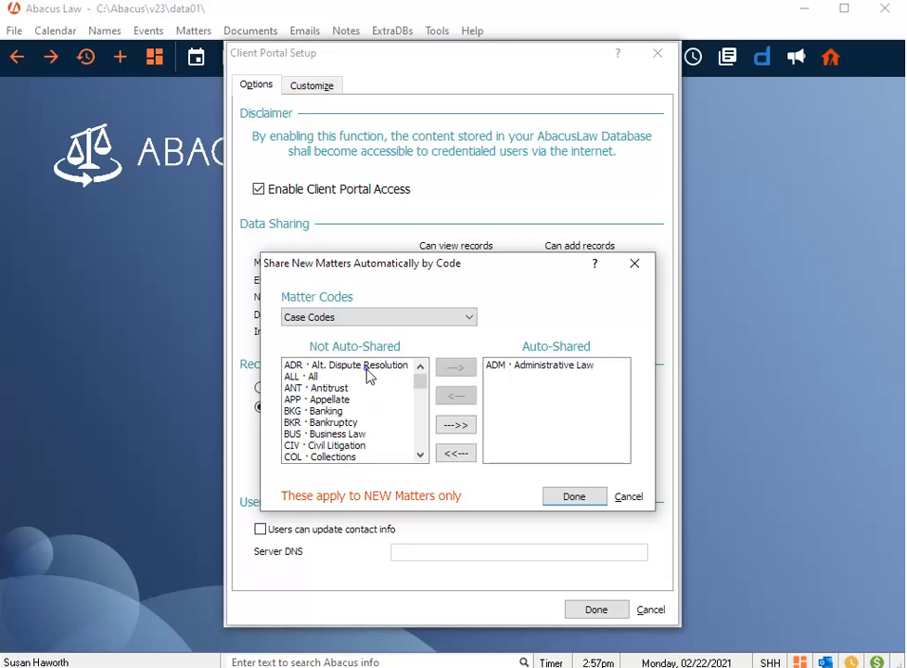
left_click(370, 371)
left_click(456, 374)
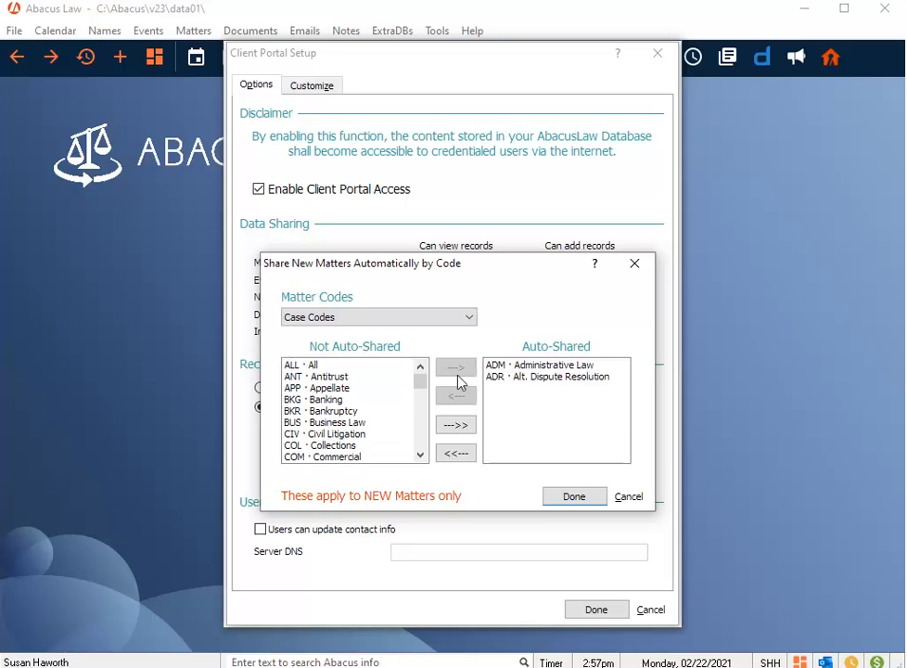
left_click(323, 378)
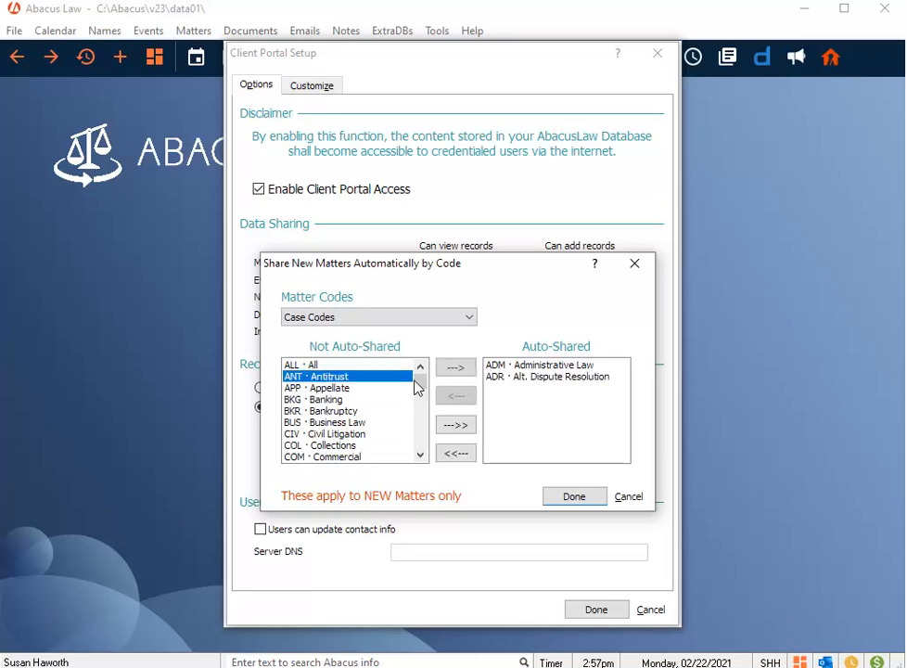
left_click(461, 370)
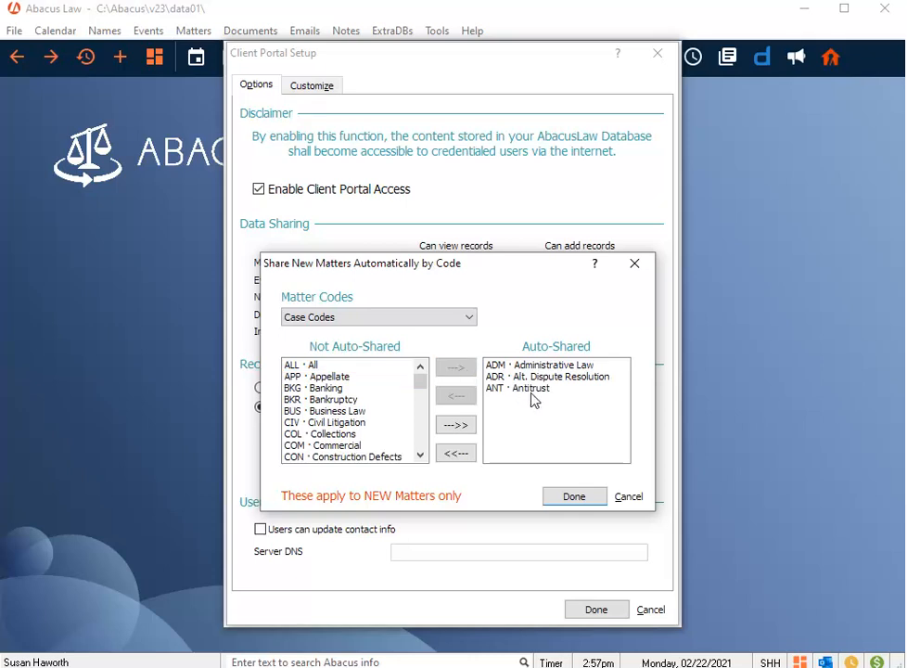
left_click(573, 498)
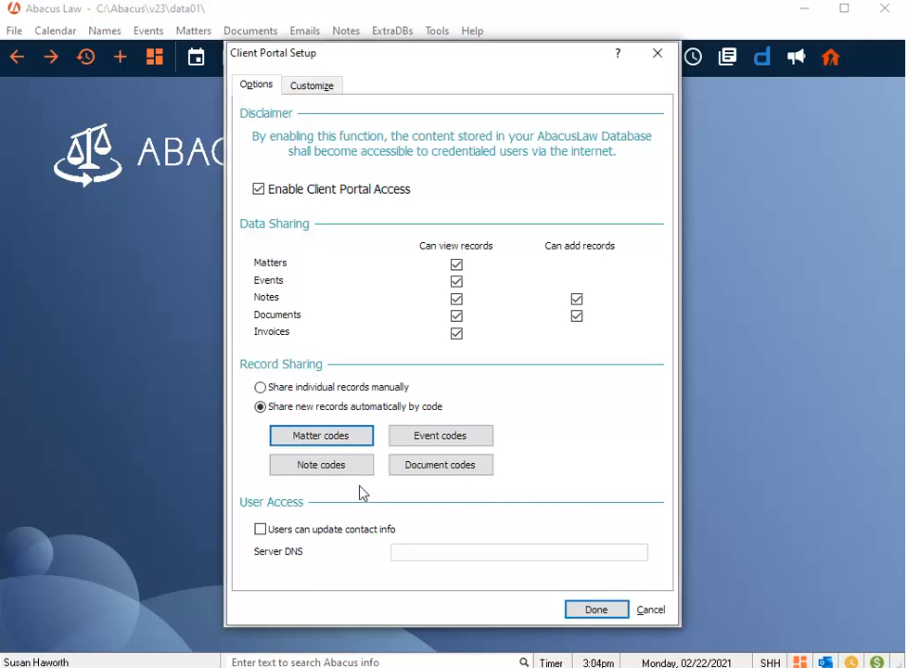
Set all note types as auto-shared for new notes
left_click(336, 468)
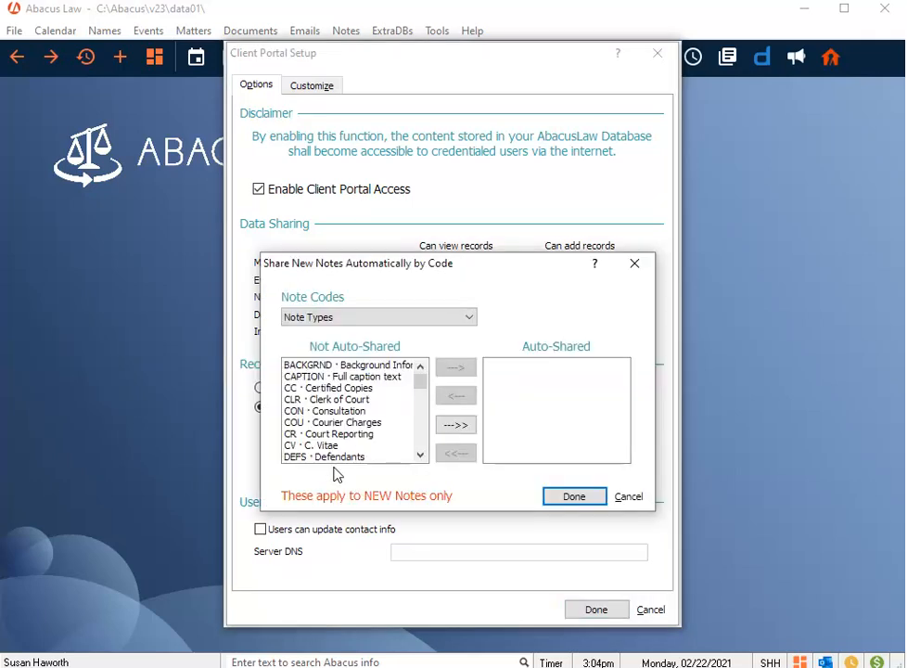
left_click(455, 427)
left_click(573, 501)
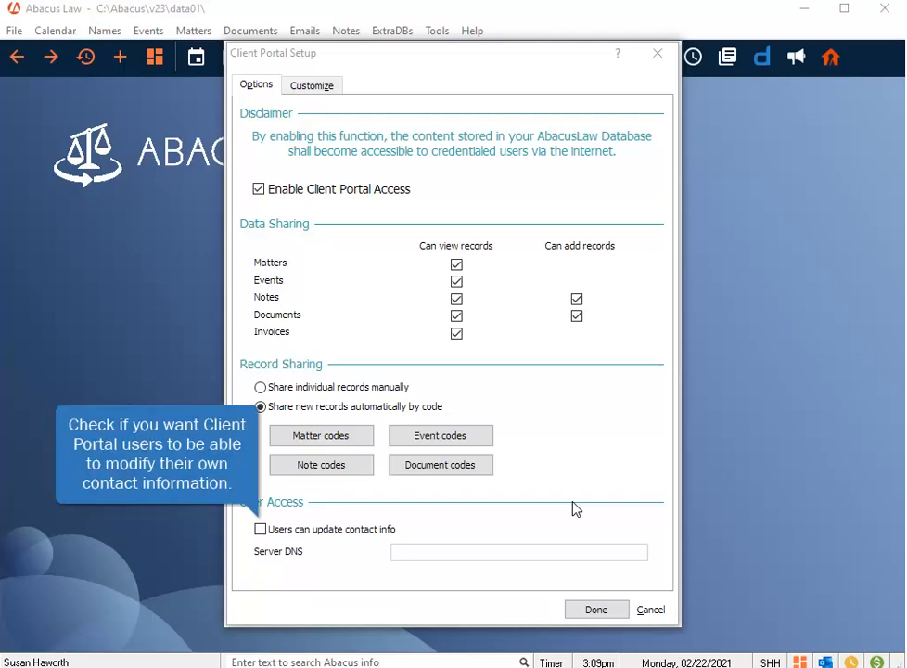
Allow users to update contact info, set the server DNS to smithbarnes.portal.legal and save the Client Portal setup
left_click(260, 528)
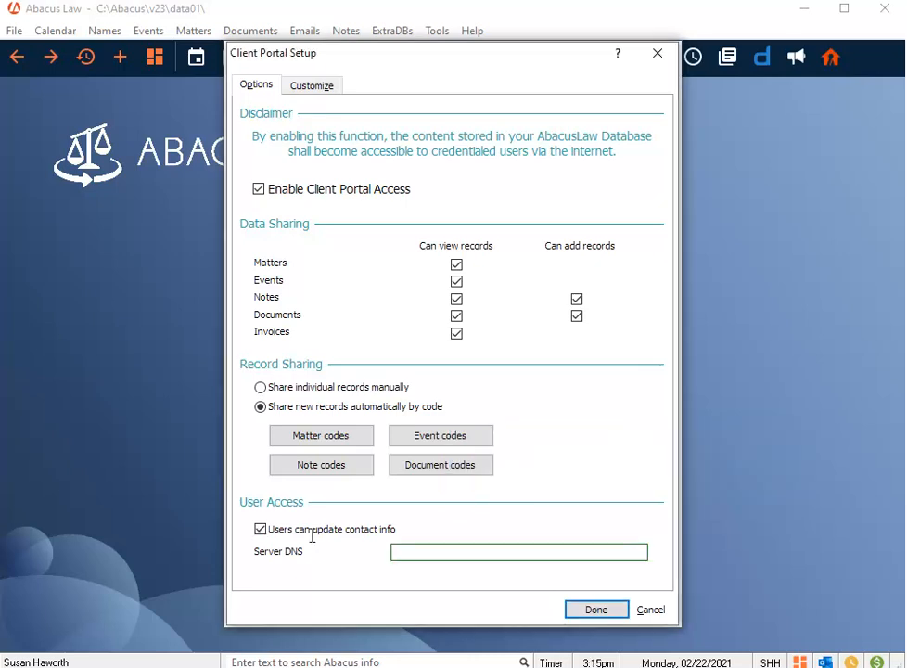
left_click(406, 557)
type("smithbarnes.portal.legal")
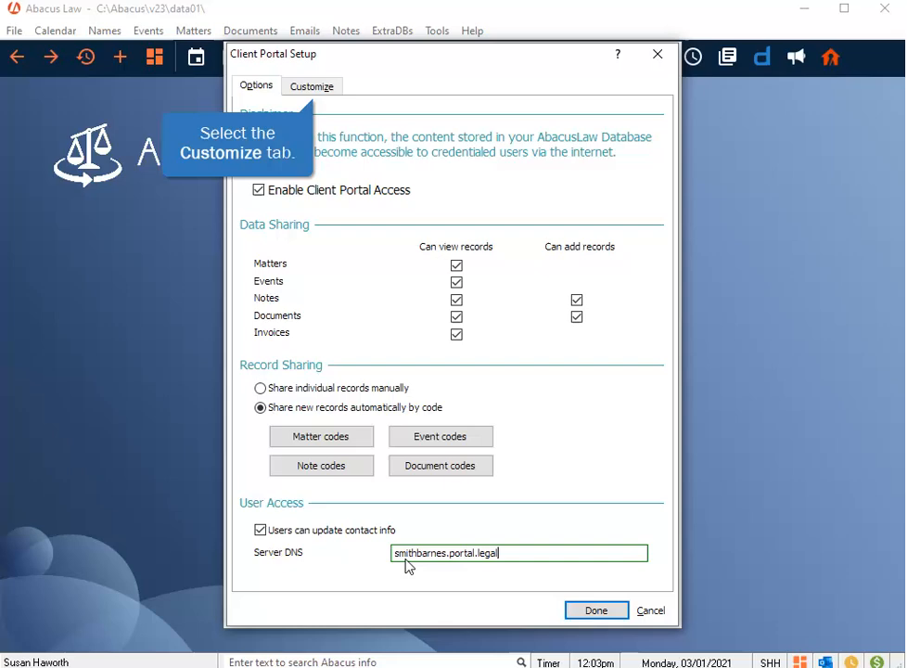
left_click(311, 87)
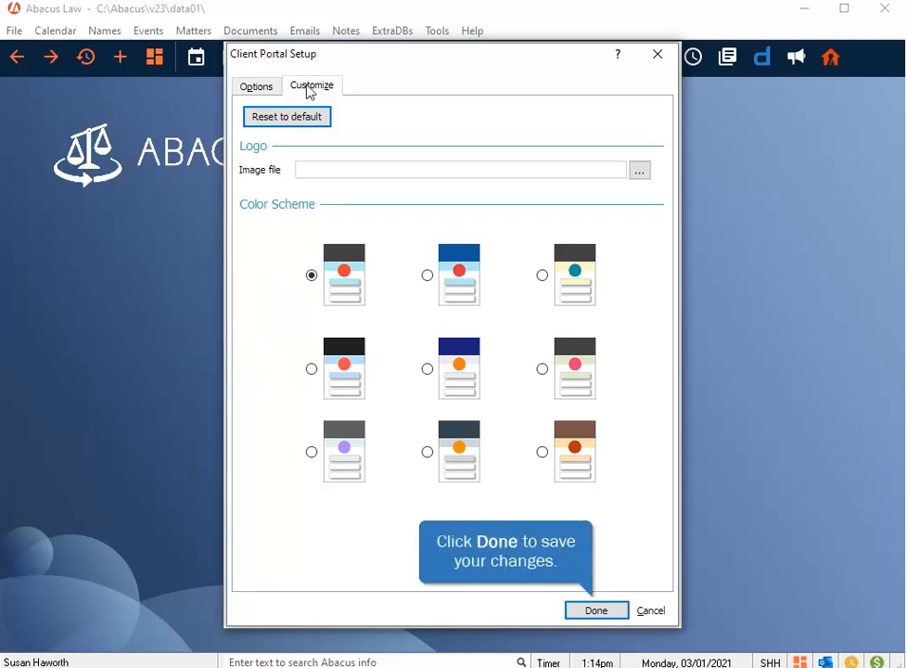
left_click(588, 613)
left_click(601, 616)
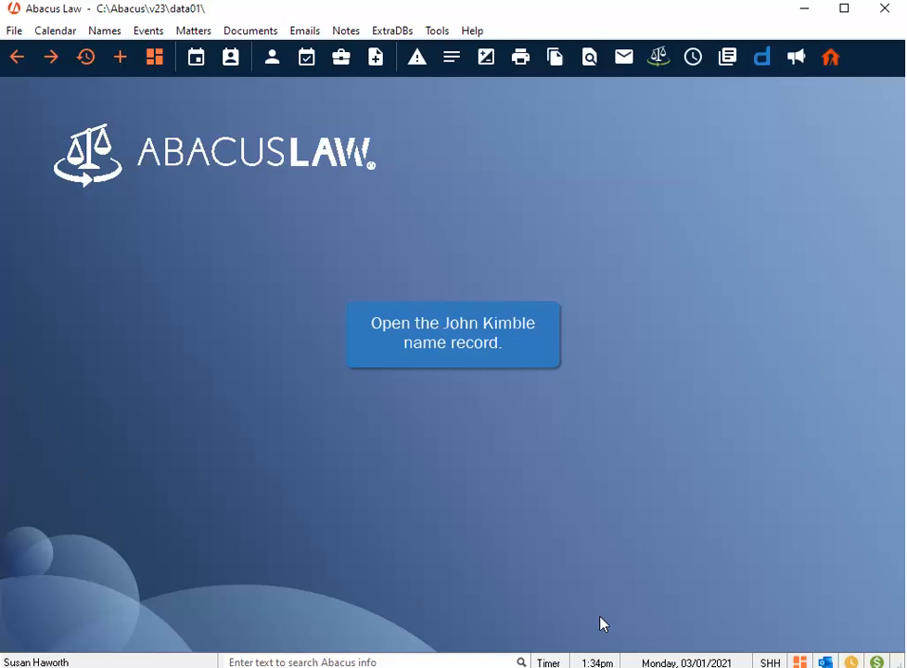
Open the name record of the first client in the names list and bring up its Client Portal Access
left_click(271, 61)
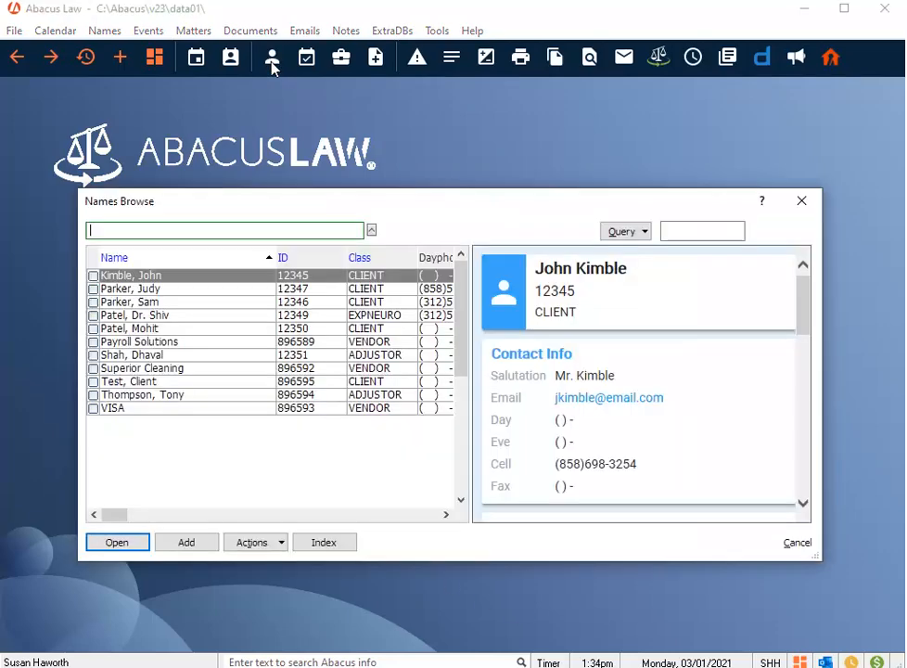
left_click(123, 544)
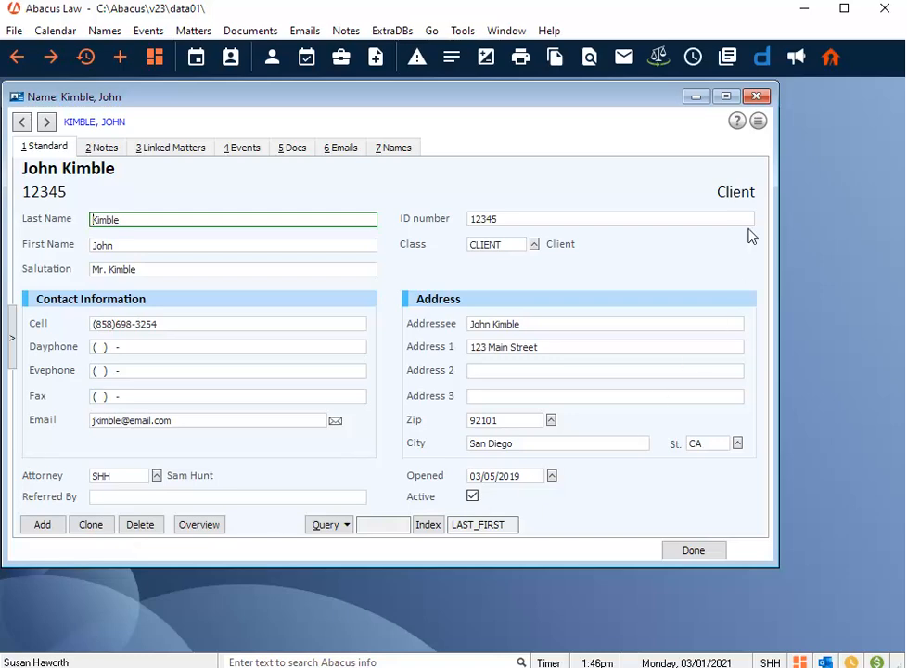
left_click(757, 121)
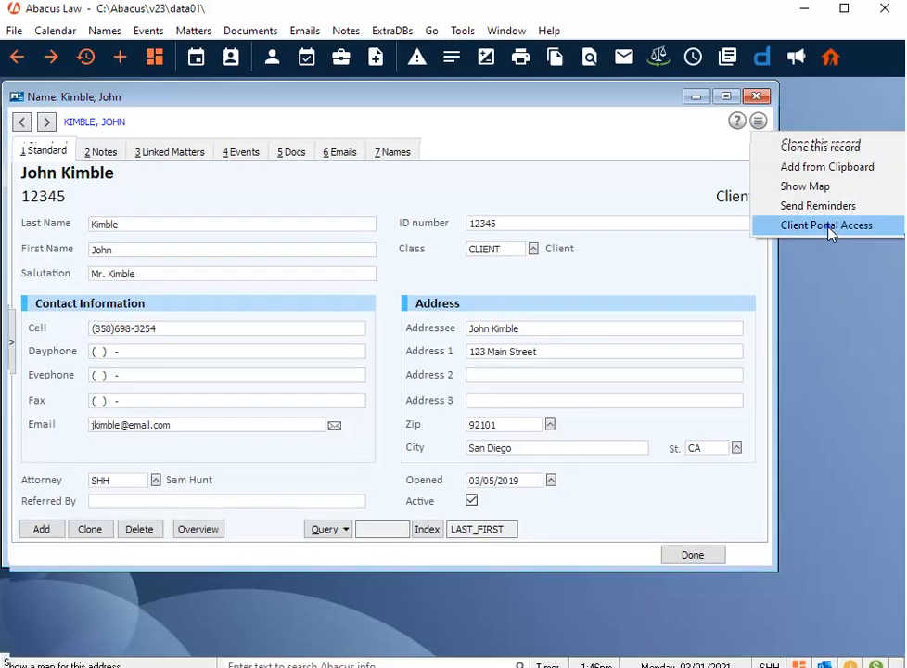
left_click(771, 222)
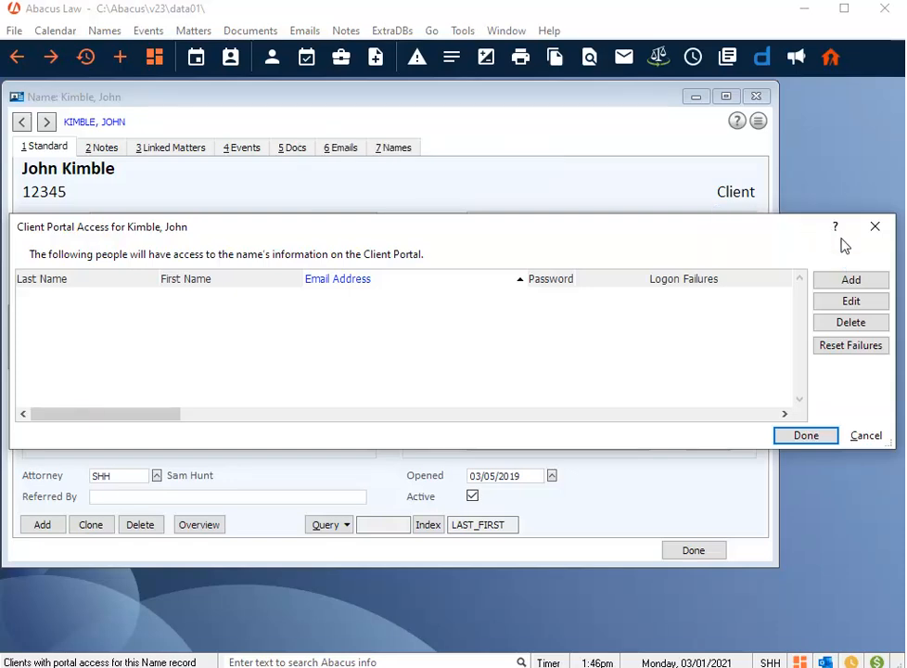
Add the client as a portal user with the prefilled name and e-mail, entering and confirming the account password
left_click(849, 280)
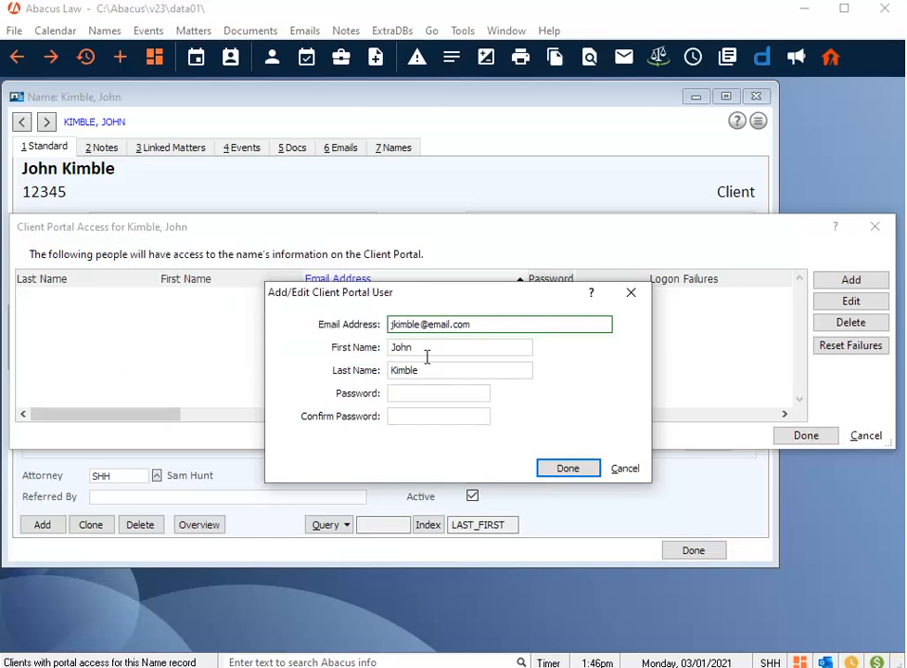
left_click(409, 397)
type("•••••••••")
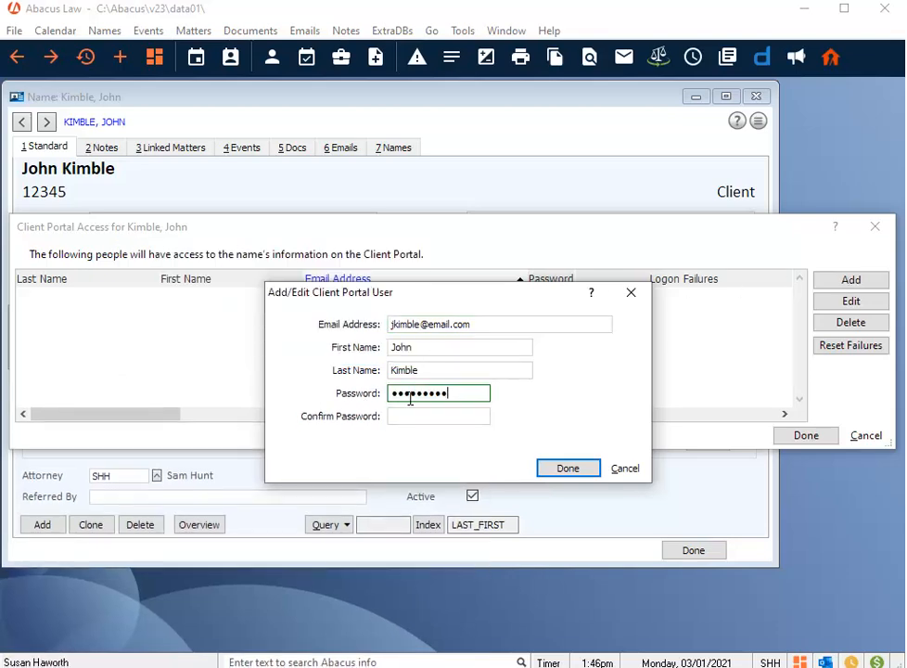
left_click(437, 417)
type("•••••••••")
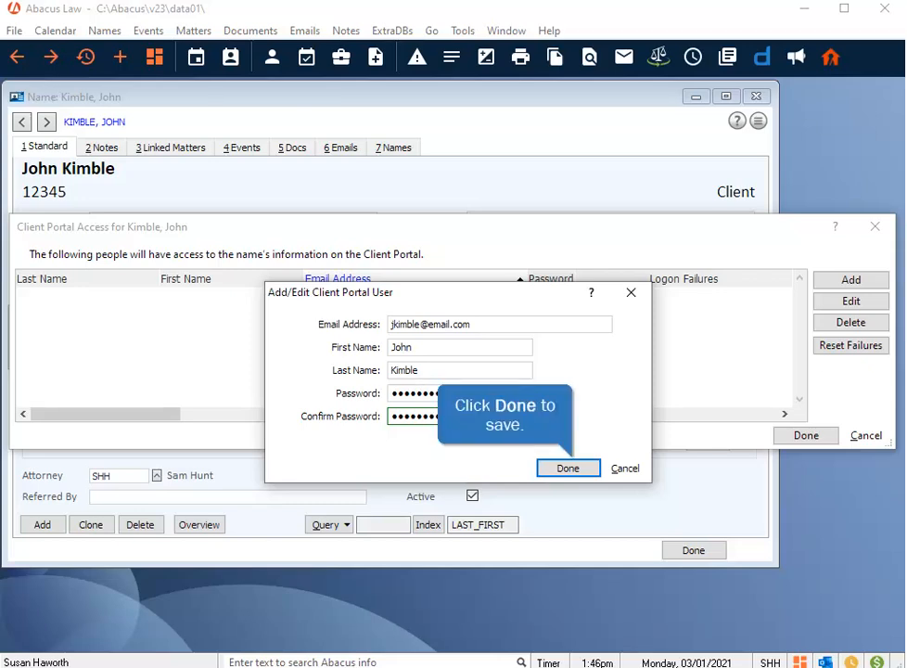
left_click(553, 473)
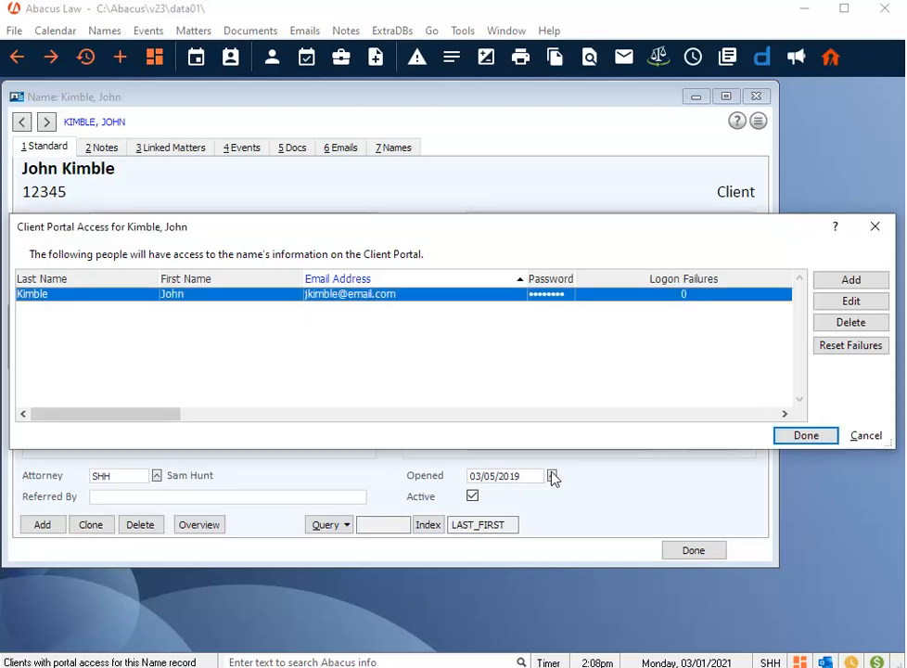
Add a second portal user with e-mail, first name, last name and confirmed password, and close the client's record
left_click(876, 282)
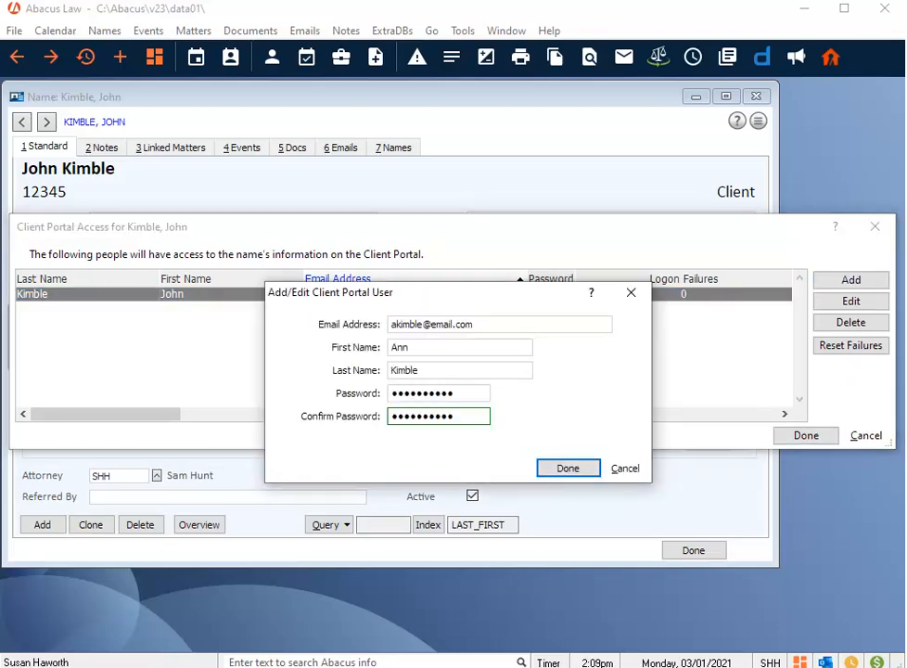
left_click(568, 470)
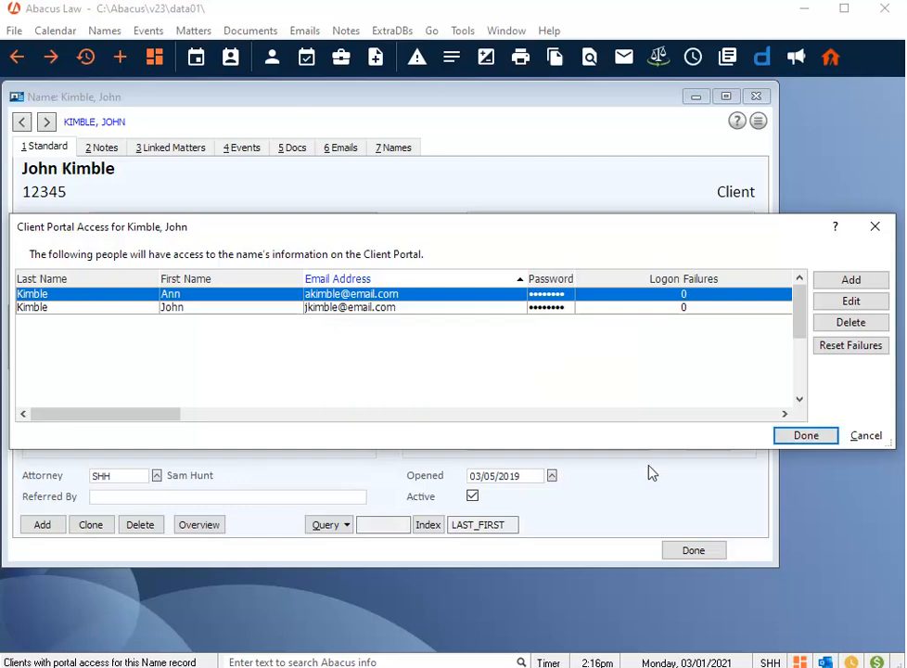
left_click(803, 440)
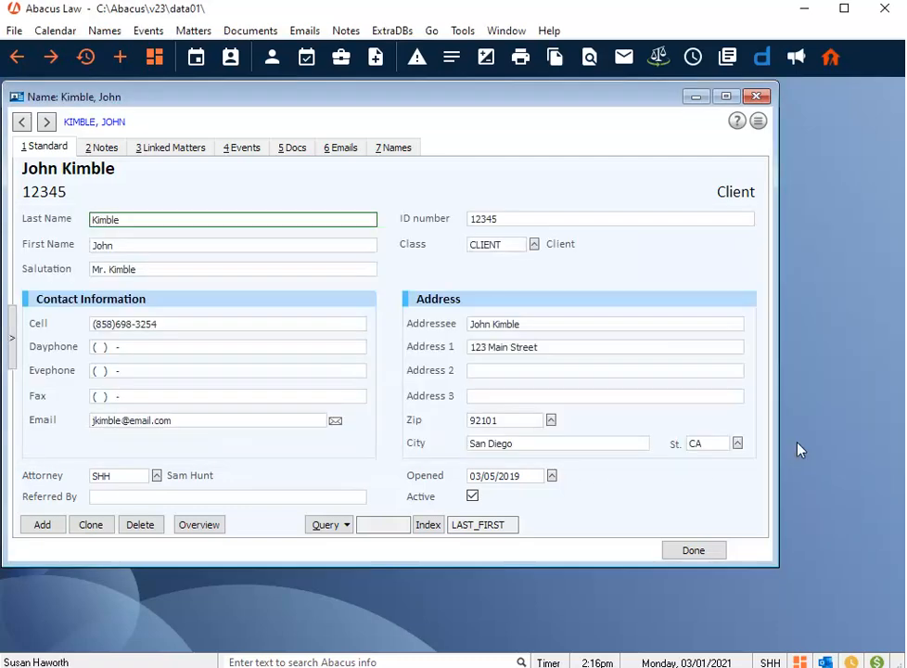
left_click(757, 98)
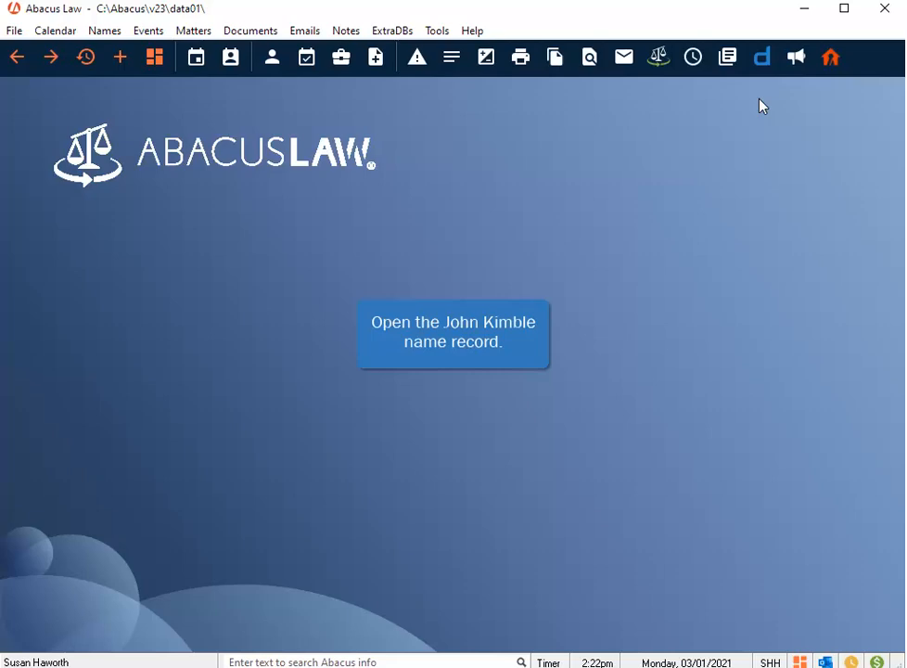
Reopen the first client's name record, share the tagged documents legal_document_03.docx and legal_document_02.docx on the portal, and close the record
left_click(271, 63)
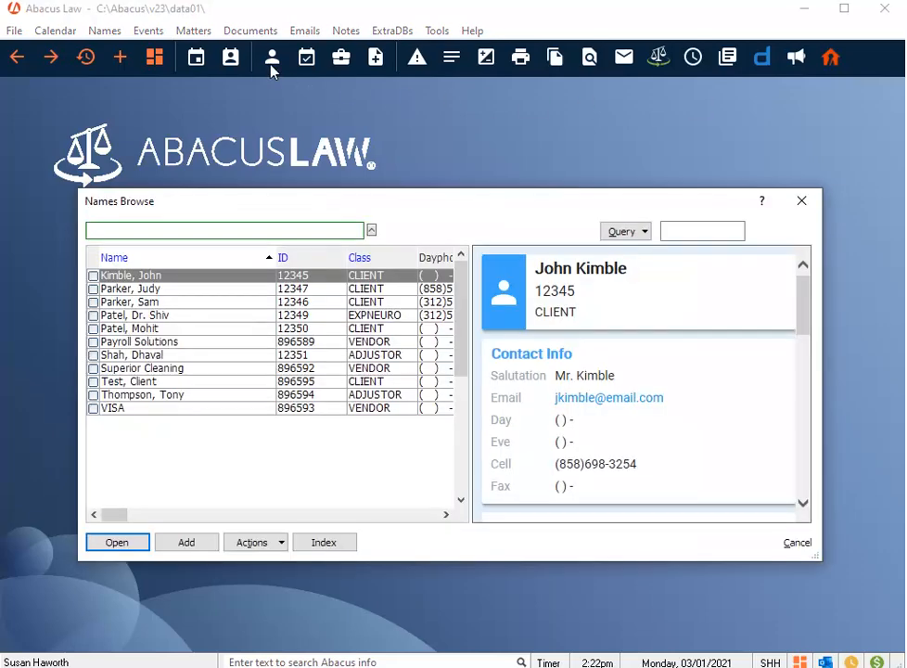
left_click(113, 544)
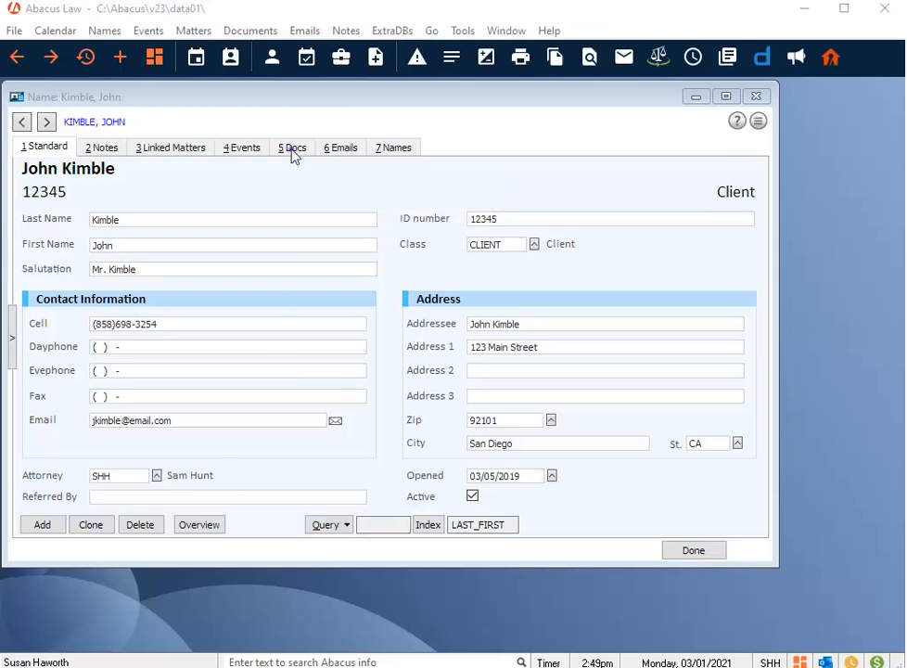
left_click(292, 150)
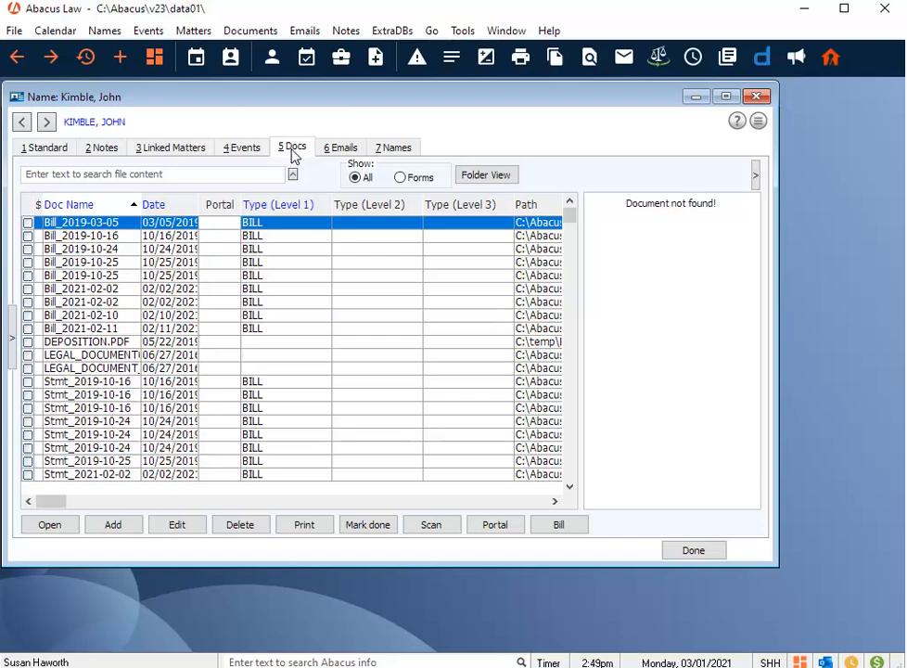
left_click(28, 355)
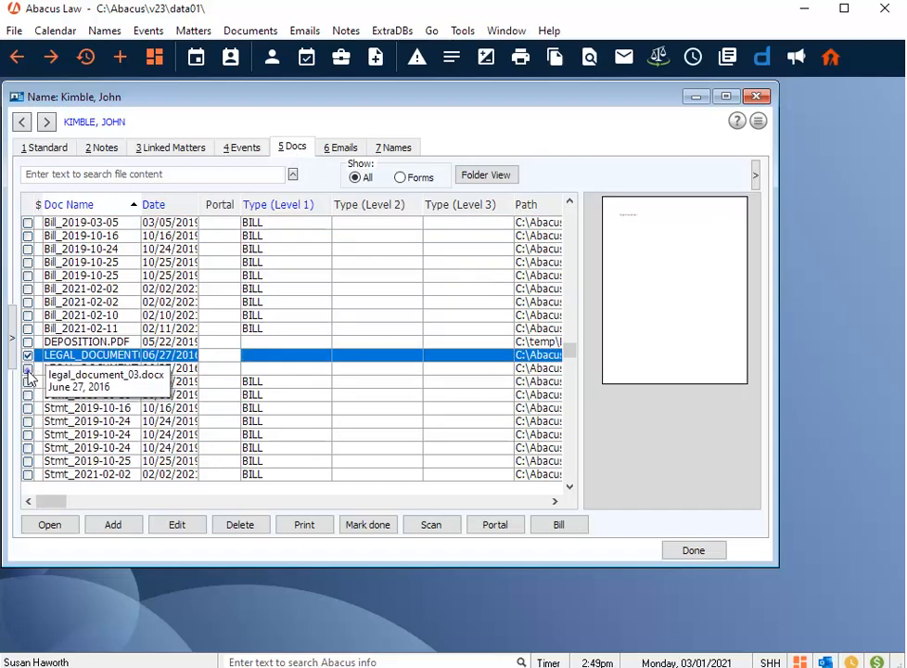
left_click(28, 368)
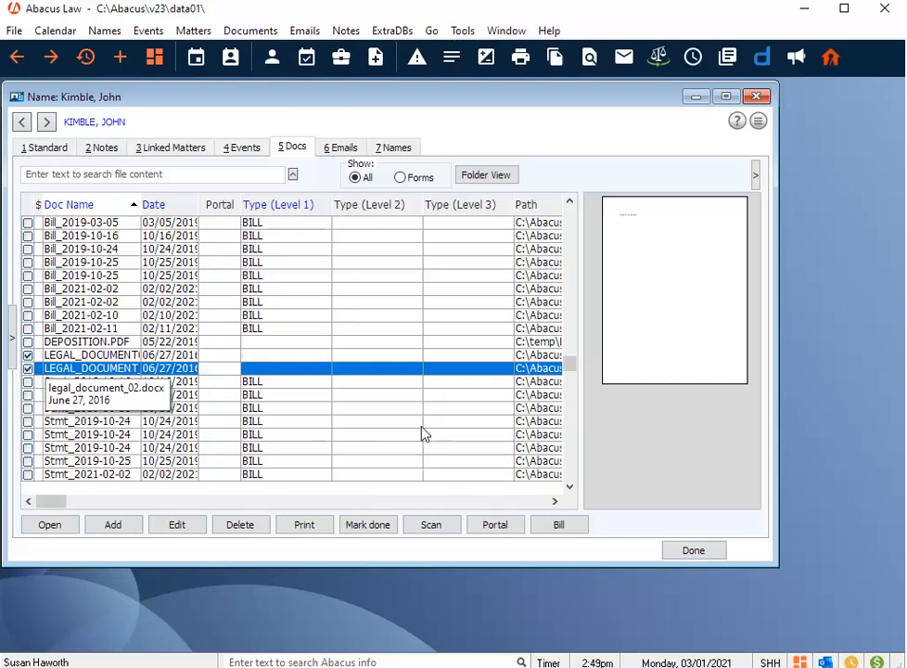
left_click(496, 527)
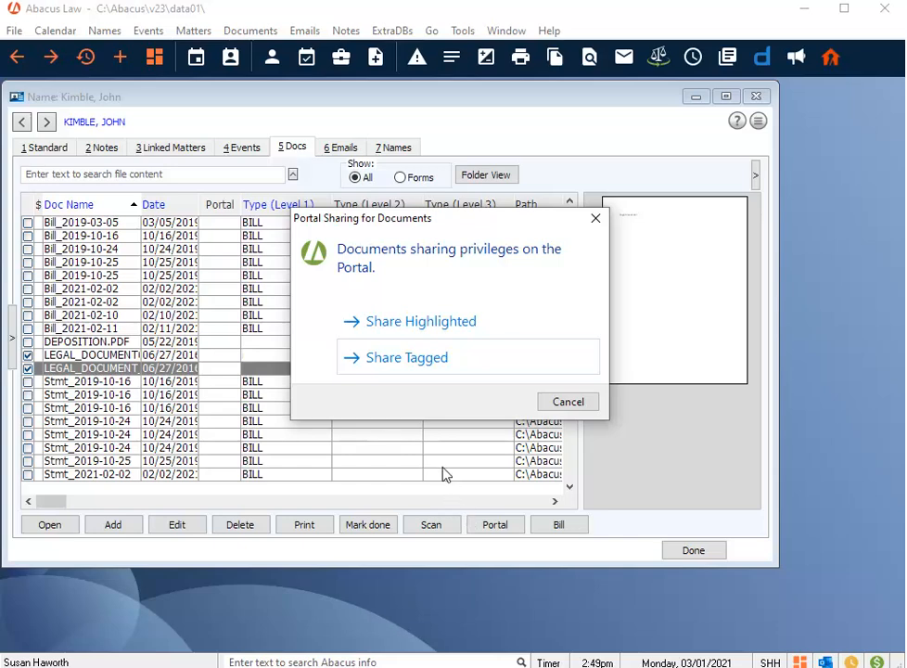
left_click(431, 361)
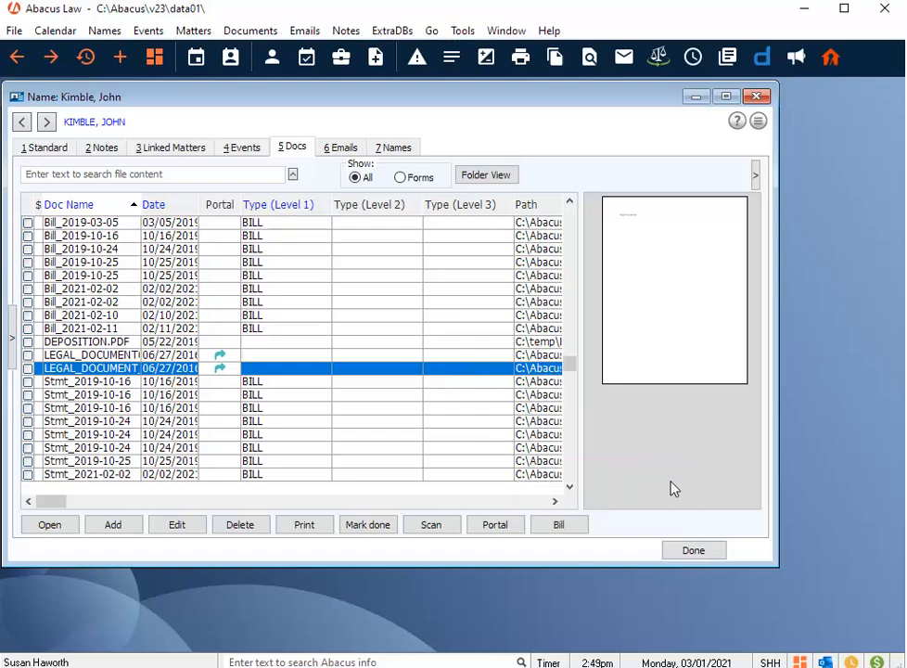
left_click(686, 551)
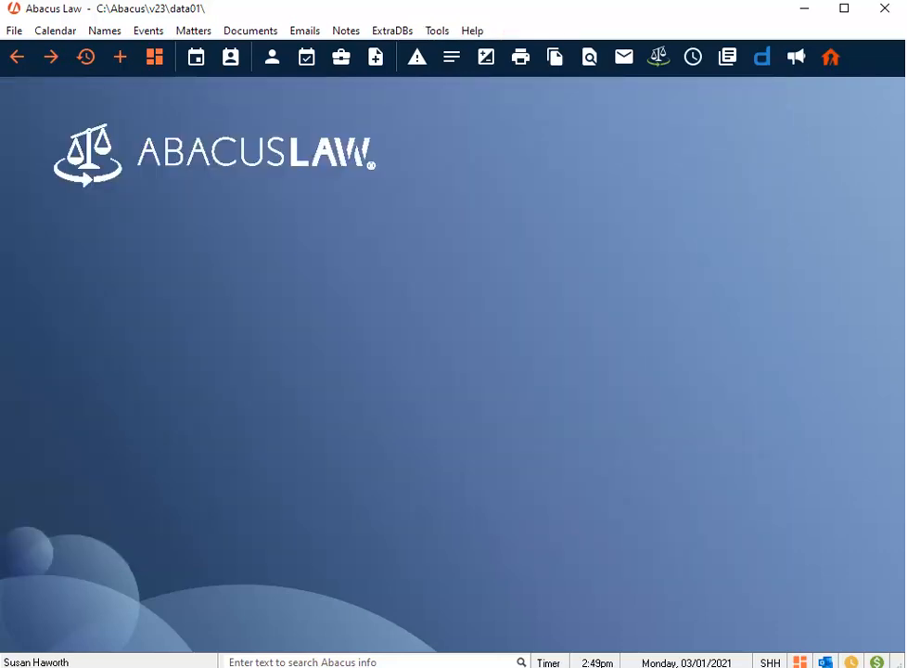